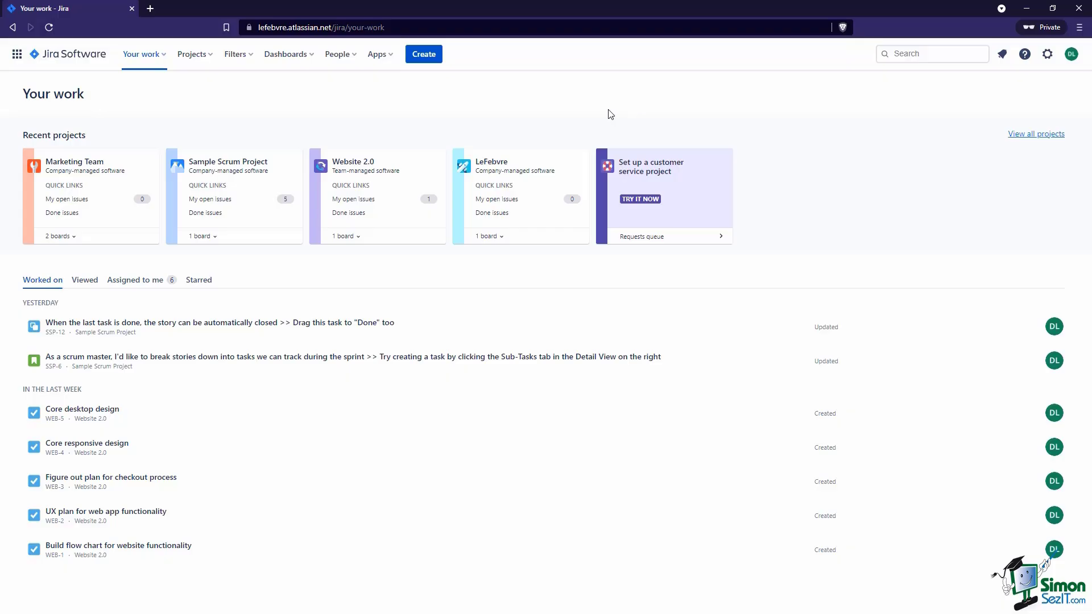
# In the Marketing Team project, start creating a new Kanban board based on an existing project
pyautogui.click(196, 55)
pyautogui.click(224, 164)
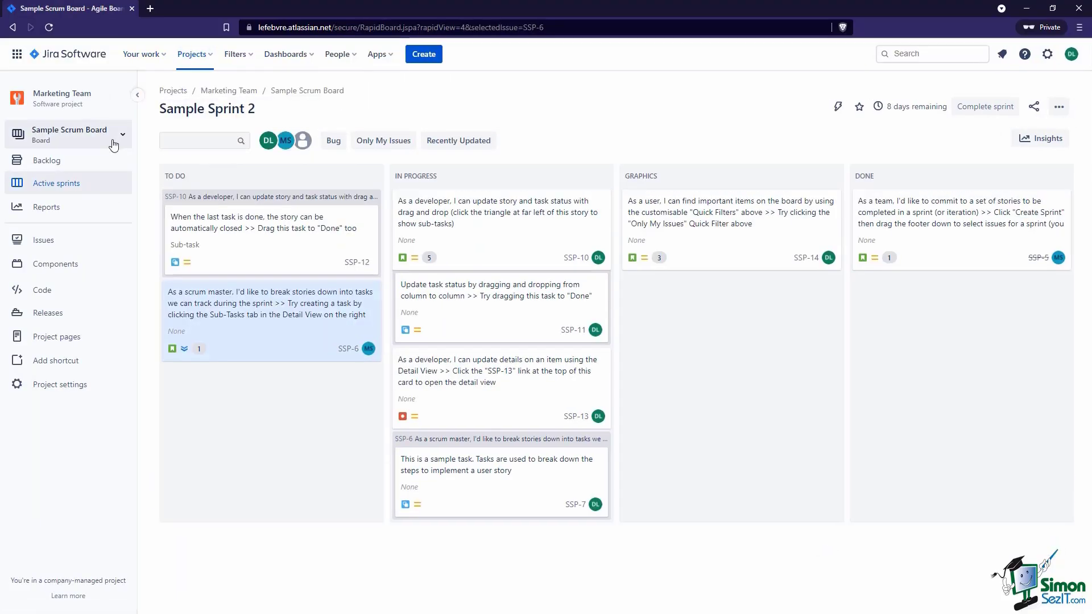
pyautogui.click(114, 145)
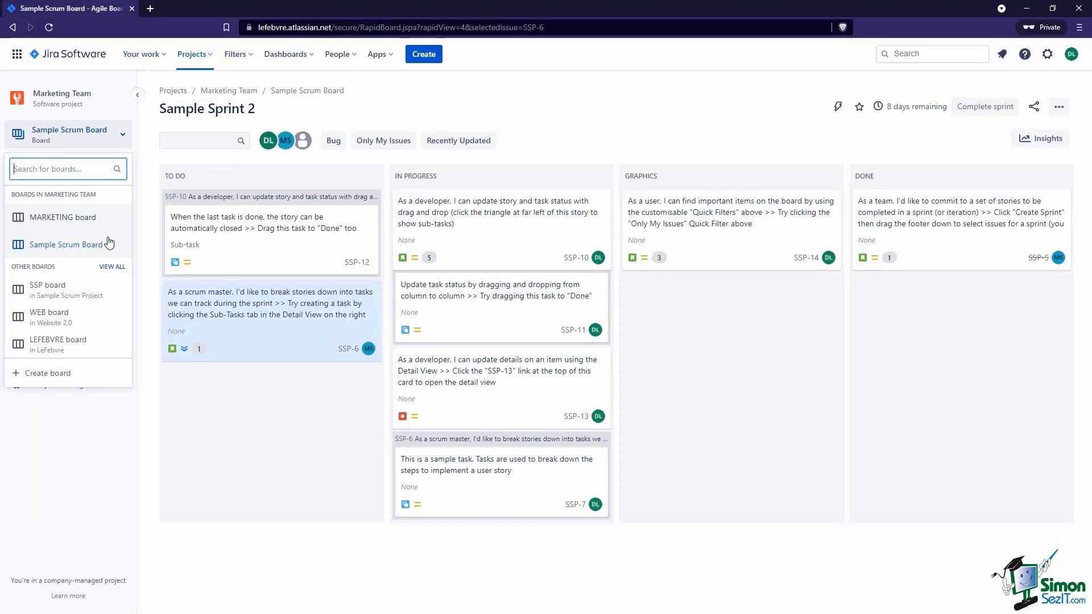
pyautogui.click(77, 379)
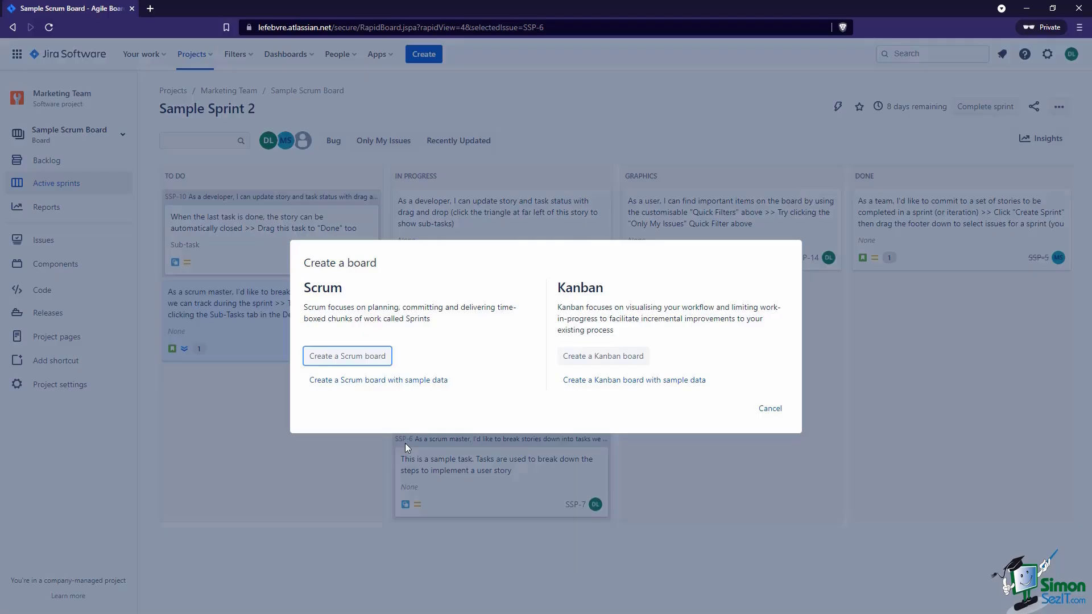
pyautogui.click(612, 356)
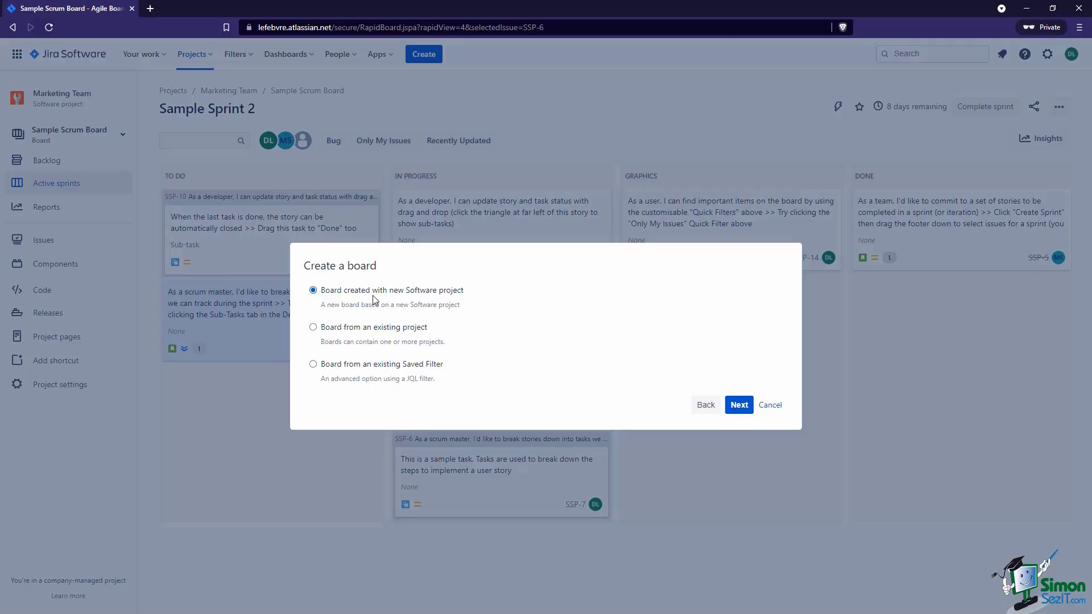
pyautogui.click(372, 329)
pyautogui.click(416, 367)
pyautogui.click(418, 334)
pyautogui.click(739, 405)
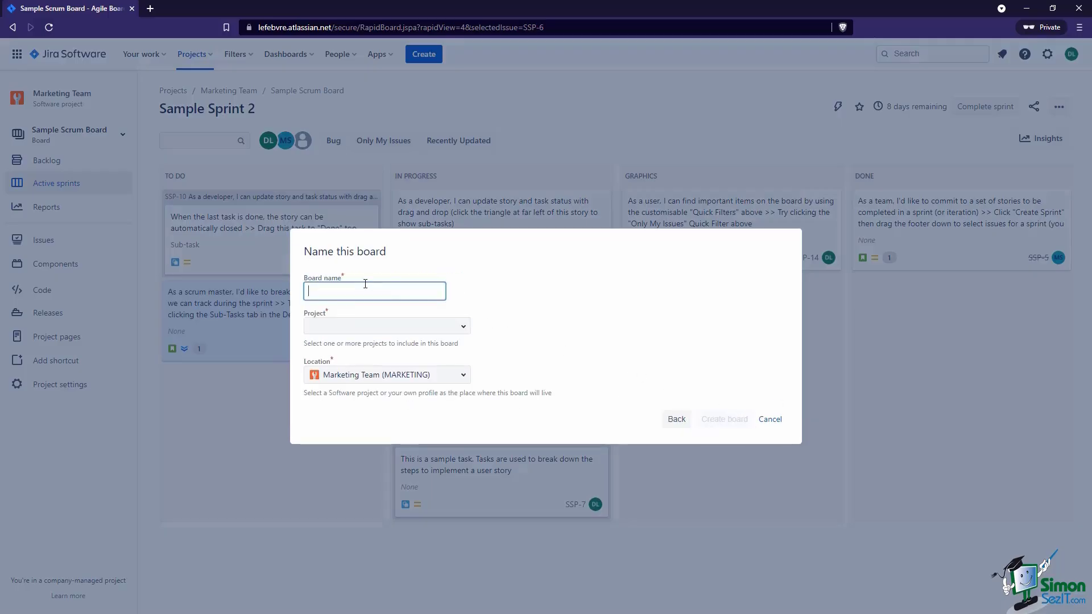
# Name the board Sample Kanban Board, include the Marketing Team and Sample Scrum Project projects, and create it
pyautogui.write('Sample Kanban Board')
pyautogui.click(463, 326)
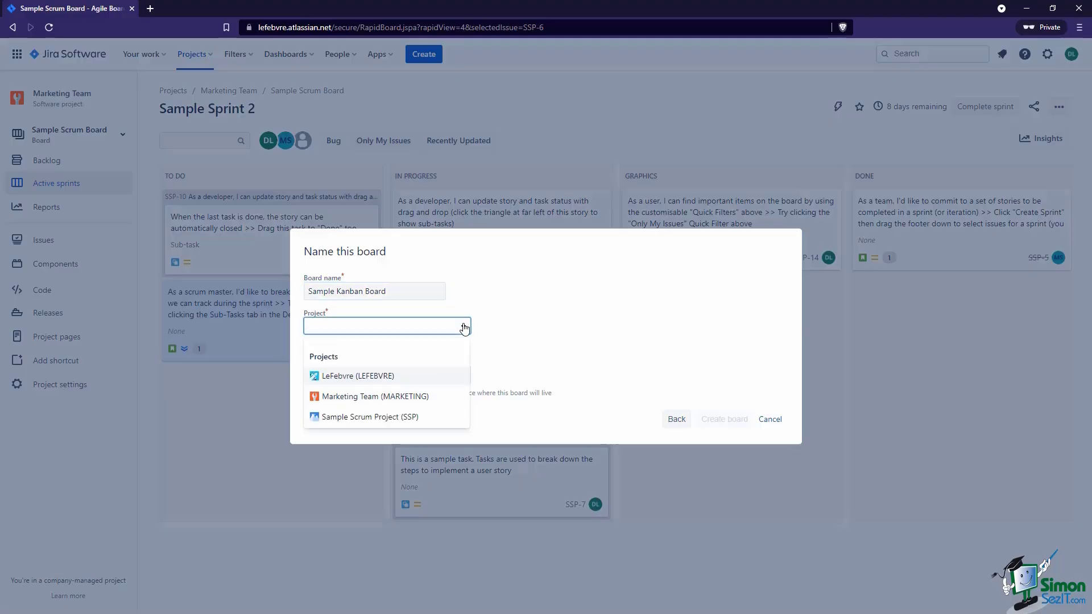
pyautogui.click(400, 398)
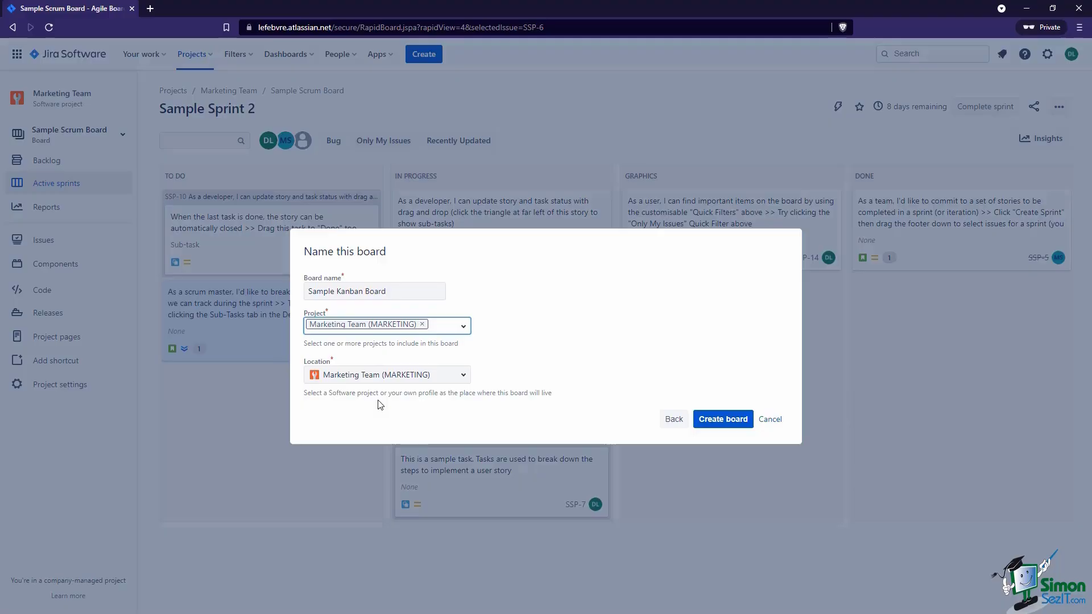
pyautogui.click(465, 334)
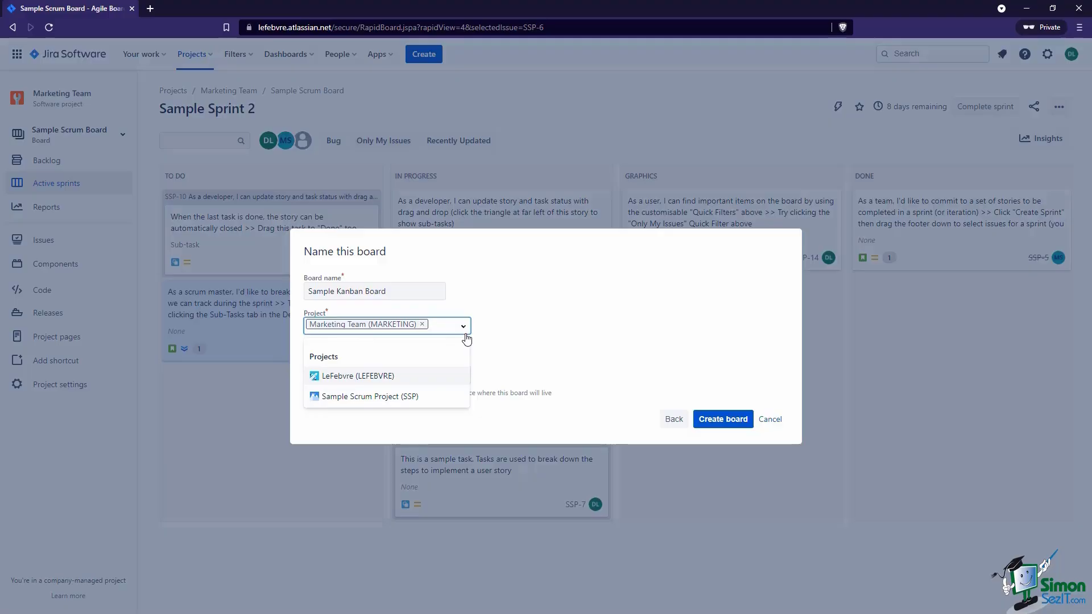
pyautogui.click(396, 398)
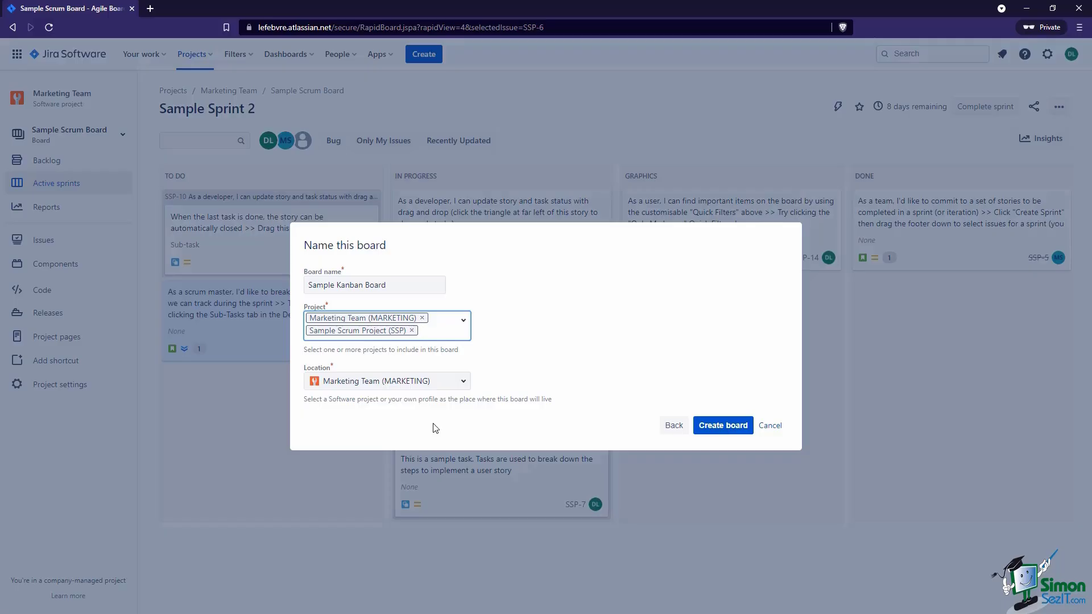
pyautogui.click(725, 425)
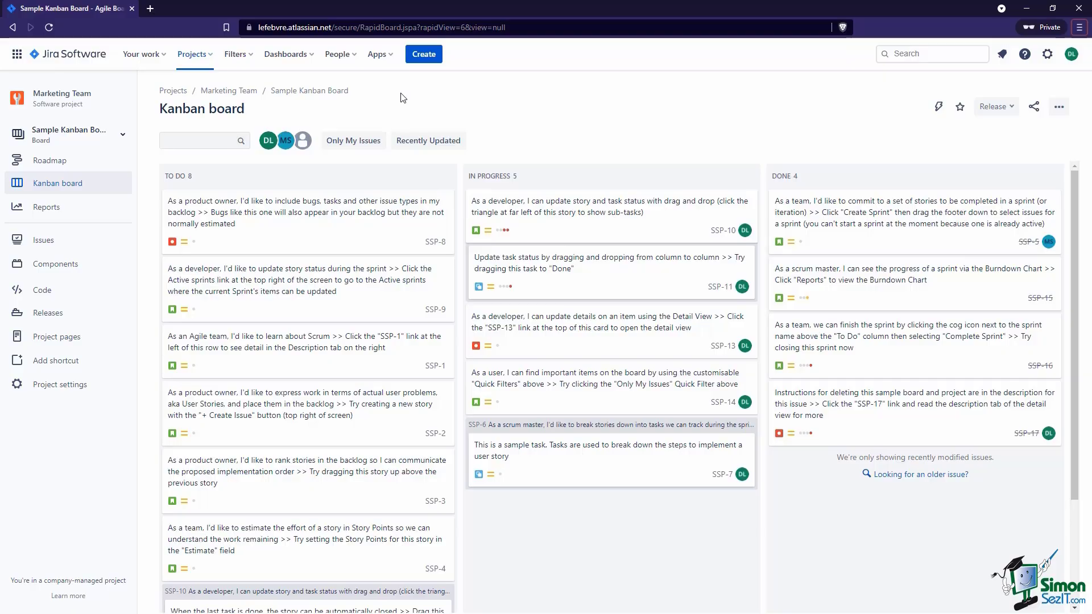
# Search the Kanban board's issues for "owner", and clear the search
pyautogui.click(198, 139)
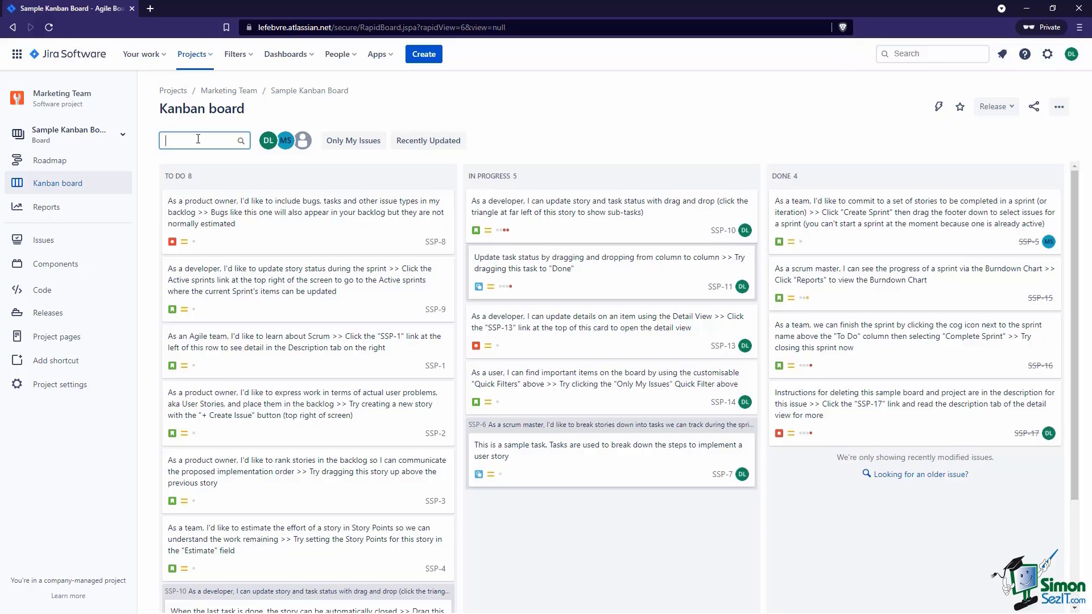
pyautogui.write('owner')
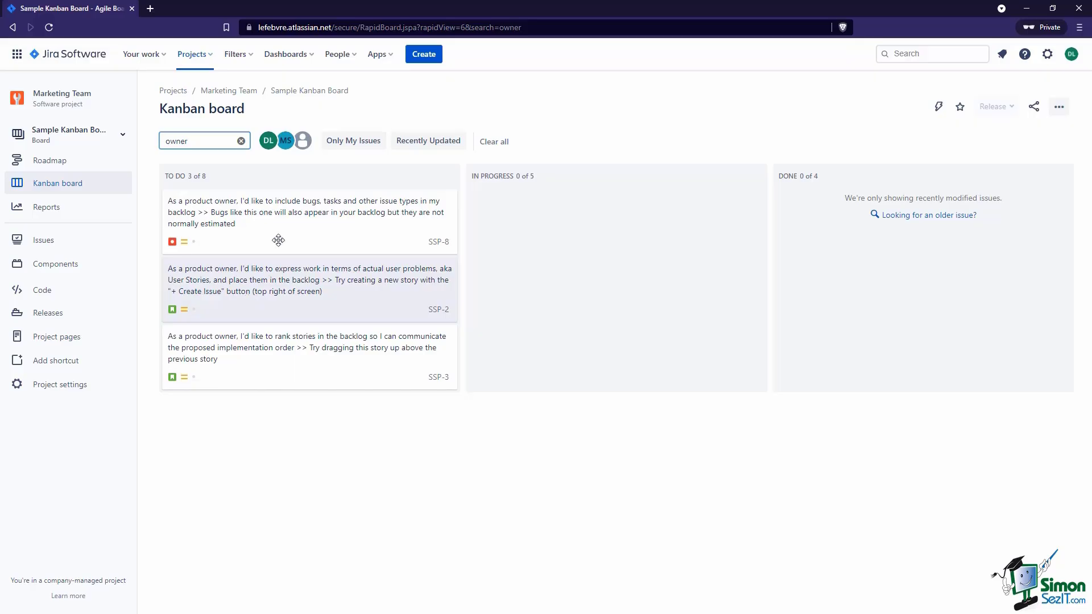
pyautogui.click(241, 142)
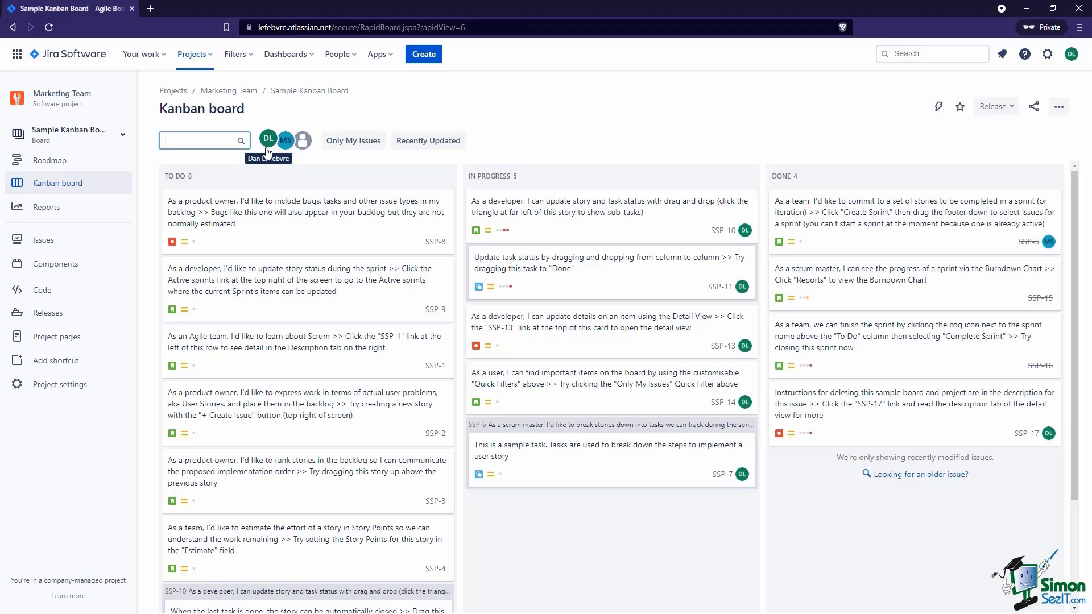
# Filter the board by each assignee, by both assignees together, and by unassigned issues, clearing each filter
pyautogui.click(266, 148)
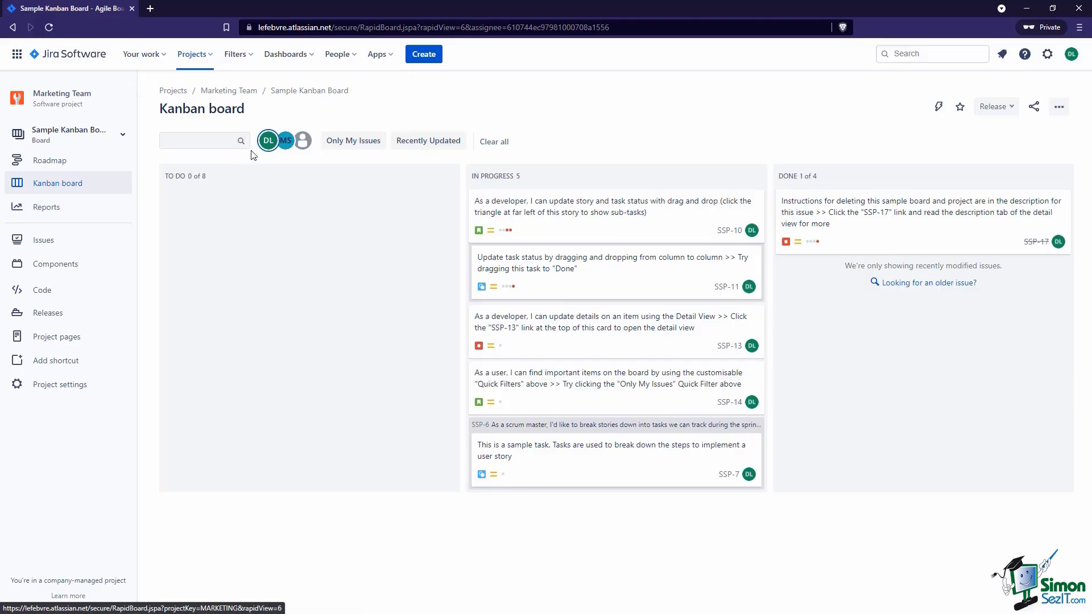
pyautogui.click(267, 142)
pyautogui.click(286, 141)
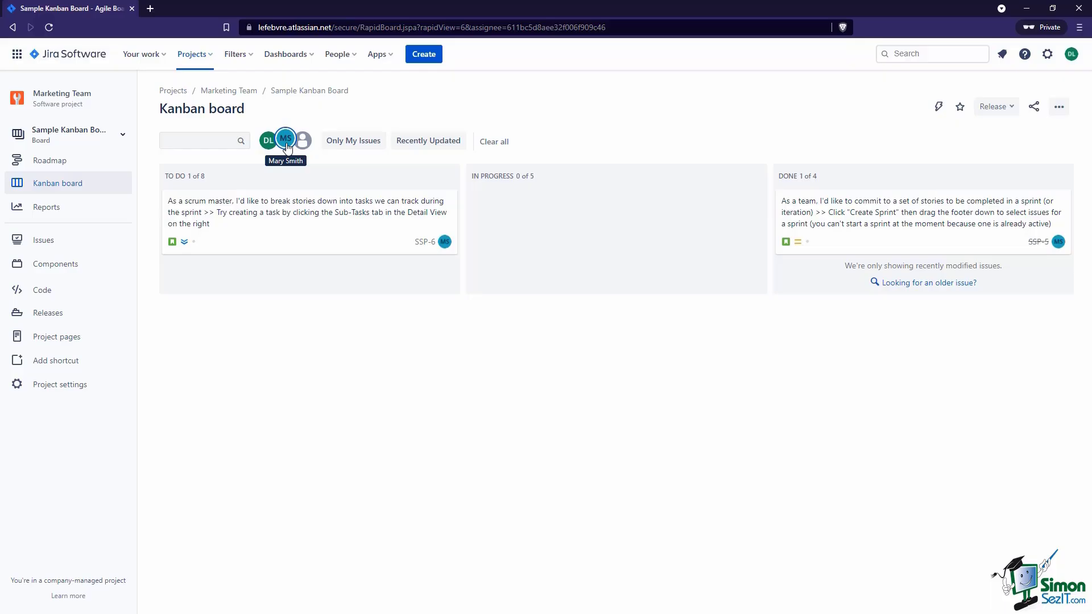
pyautogui.click(270, 142)
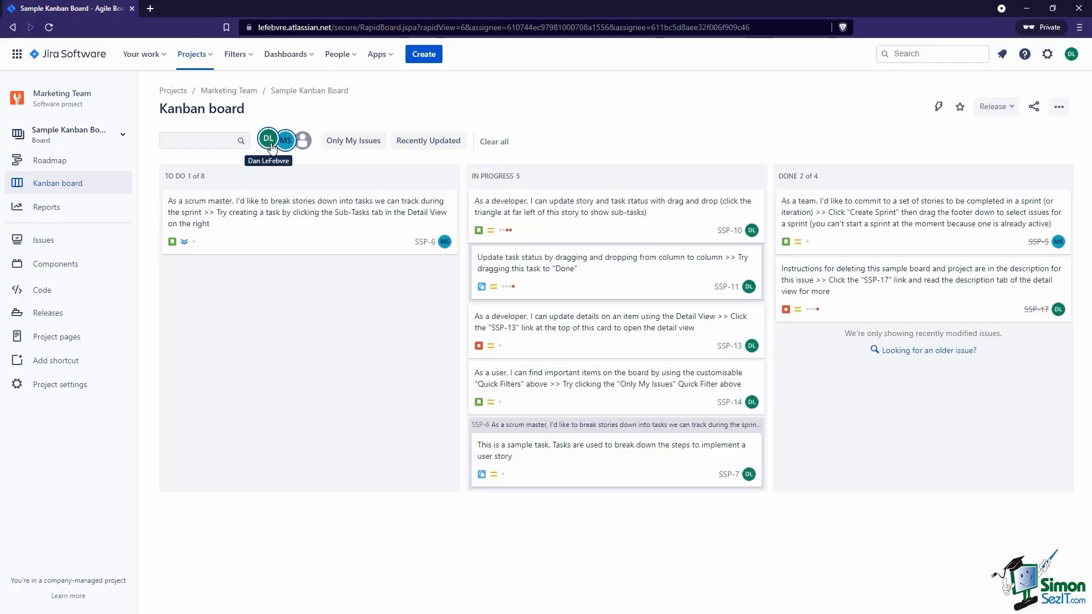
pyautogui.click(271, 144)
pyautogui.click(285, 141)
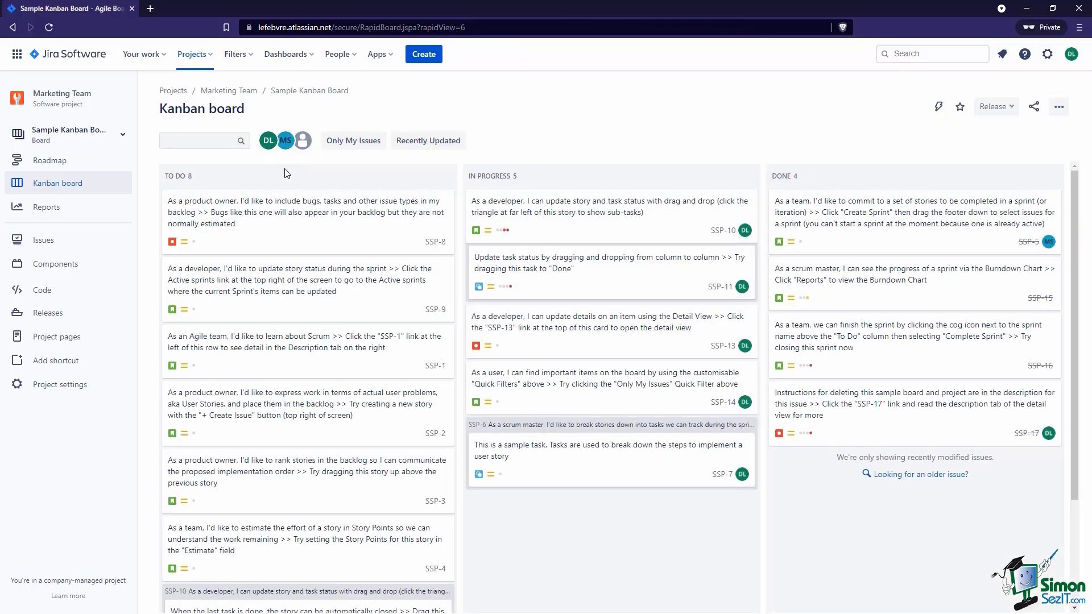
pyautogui.click(303, 142)
pyautogui.click(303, 143)
# Try the Recently Updated quick filter and examine its JQL definition in the board's quick filter settings
pyautogui.click(408, 146)
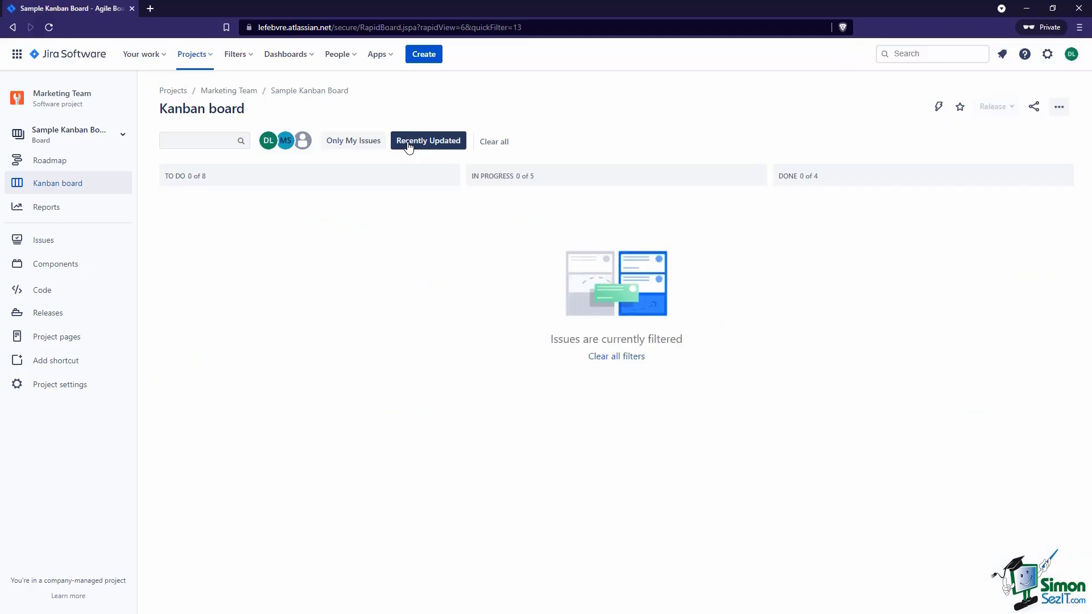
pyautogui.click(408, 146)
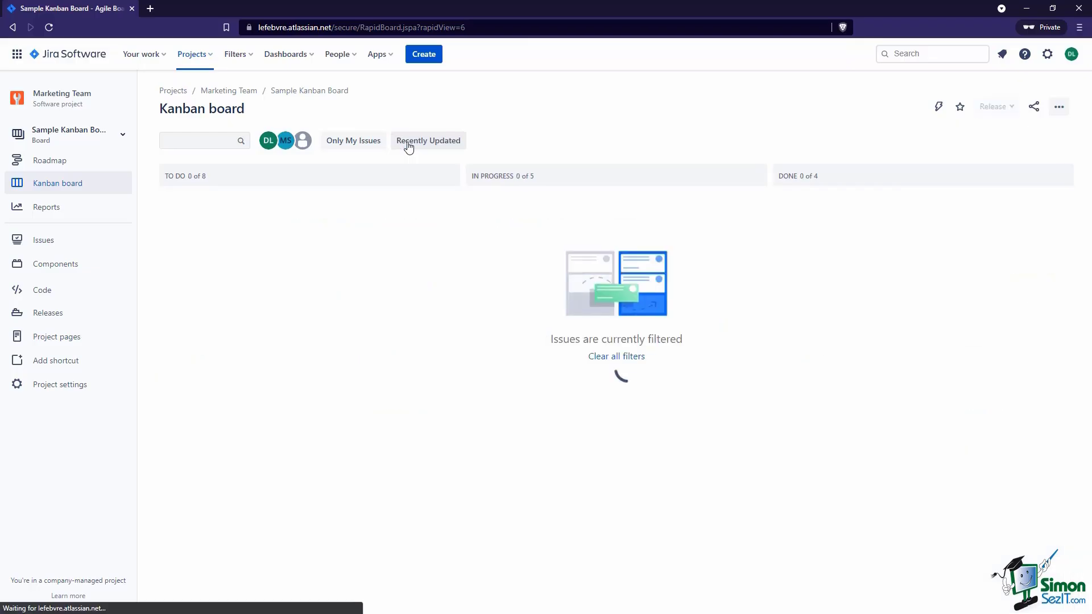
pyautogui.click(1058, 106)
pyautogui.click(1038, 141)
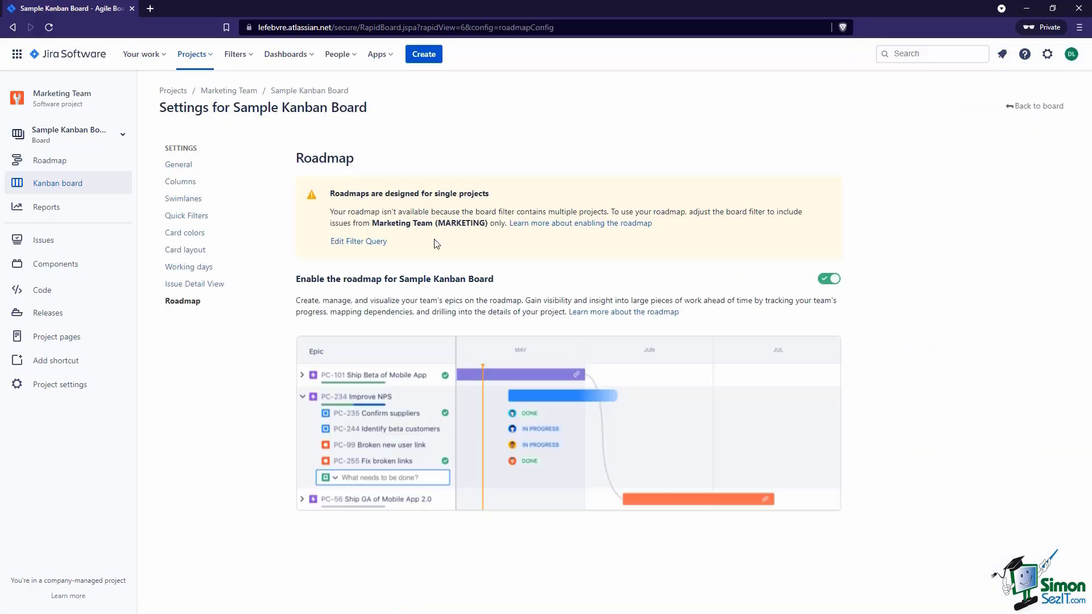
pyautogui.click(193, 218)
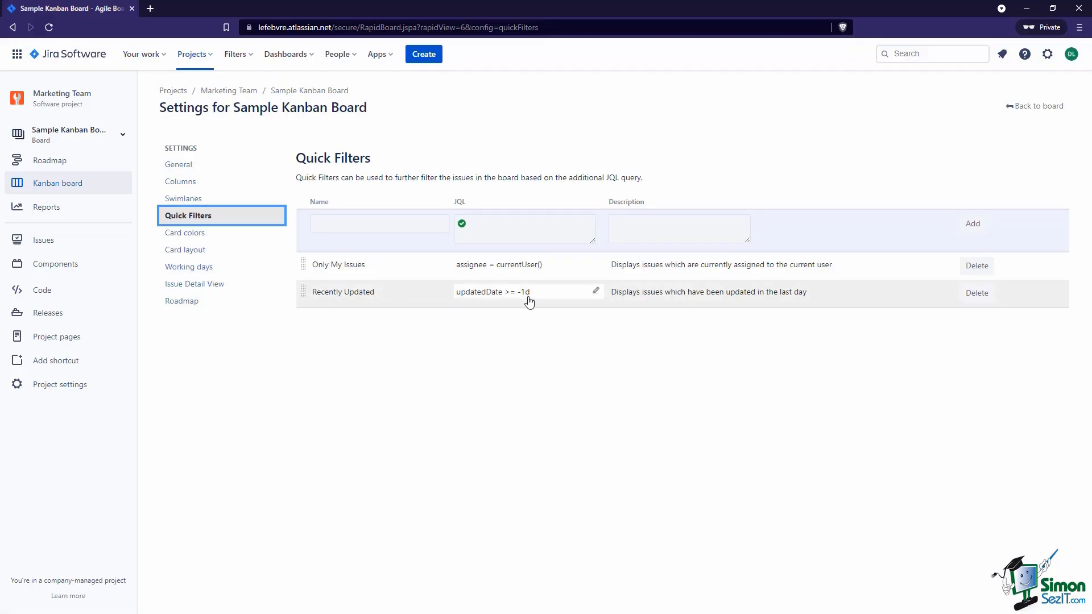
pyautogui.click(1036, 106)
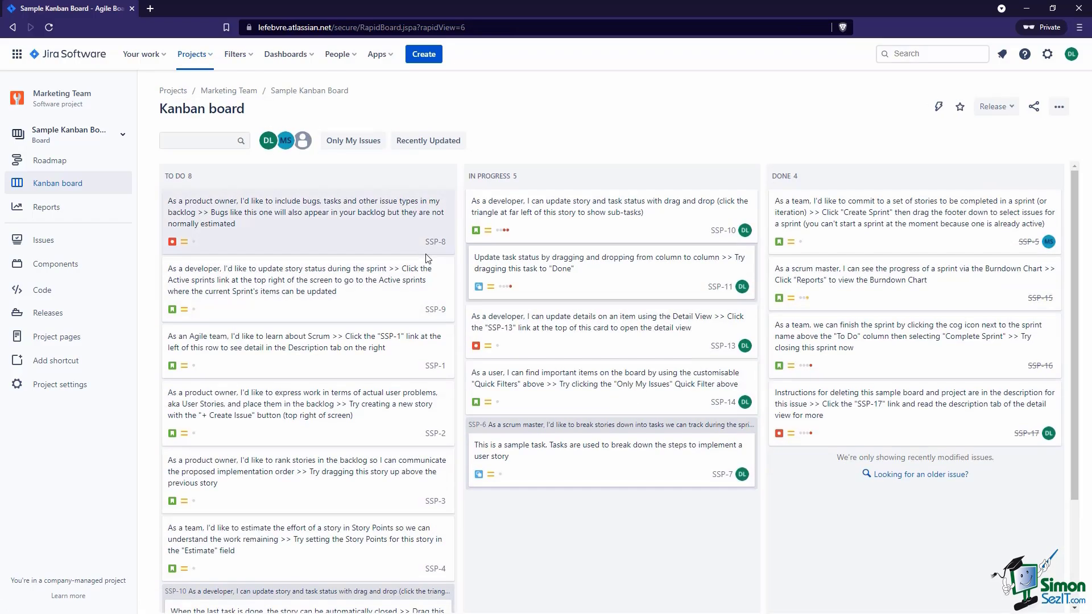
pyautogui.click(428, 140)
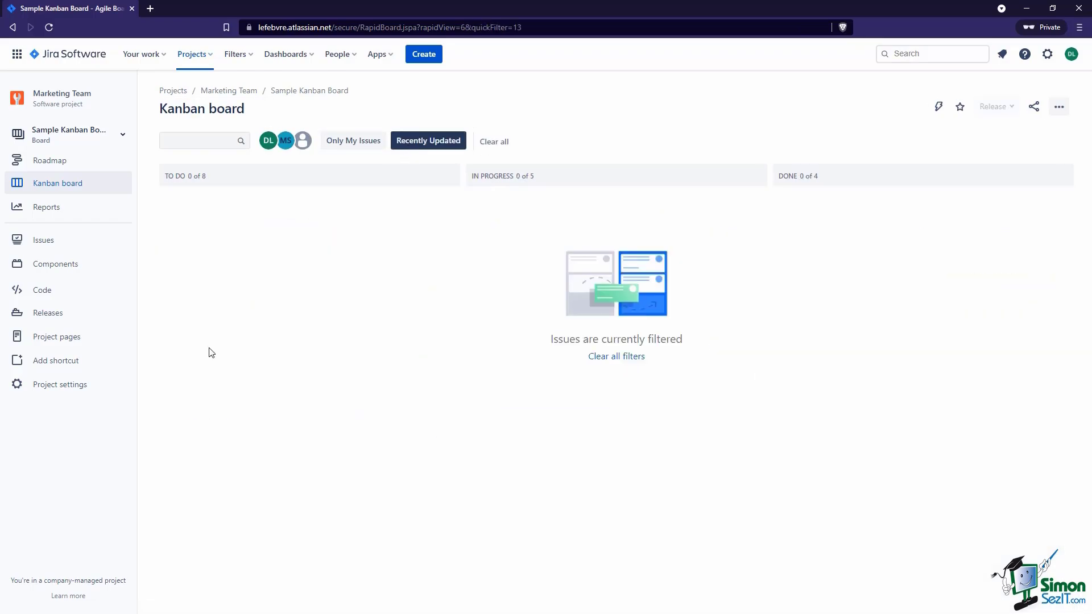
pyautogui.click(426, 146)
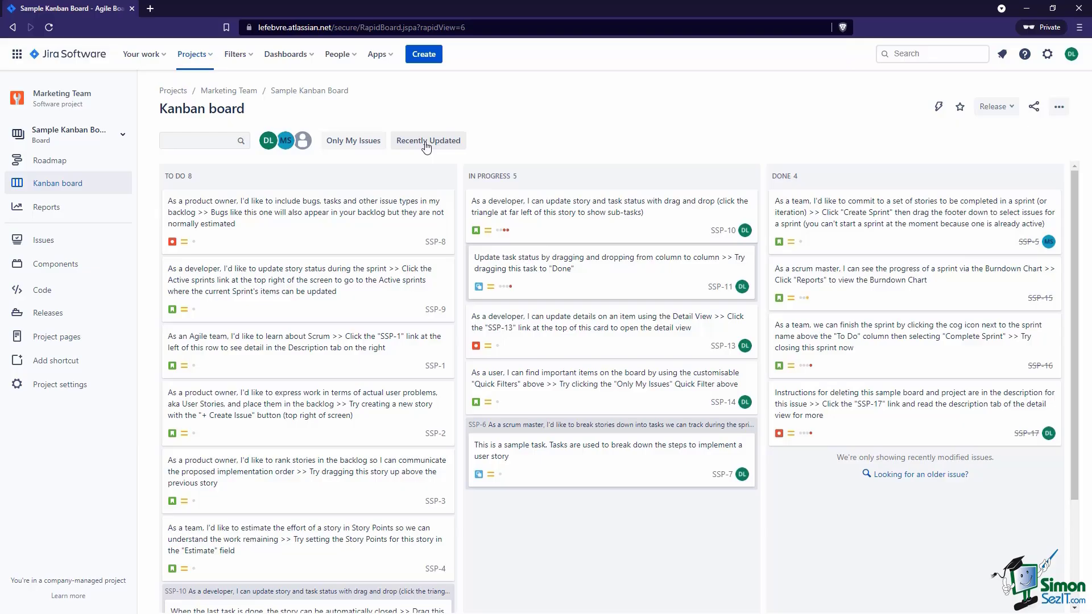
# View the automation triggers available for the Kanban board
pyautogui.click(938, 110)
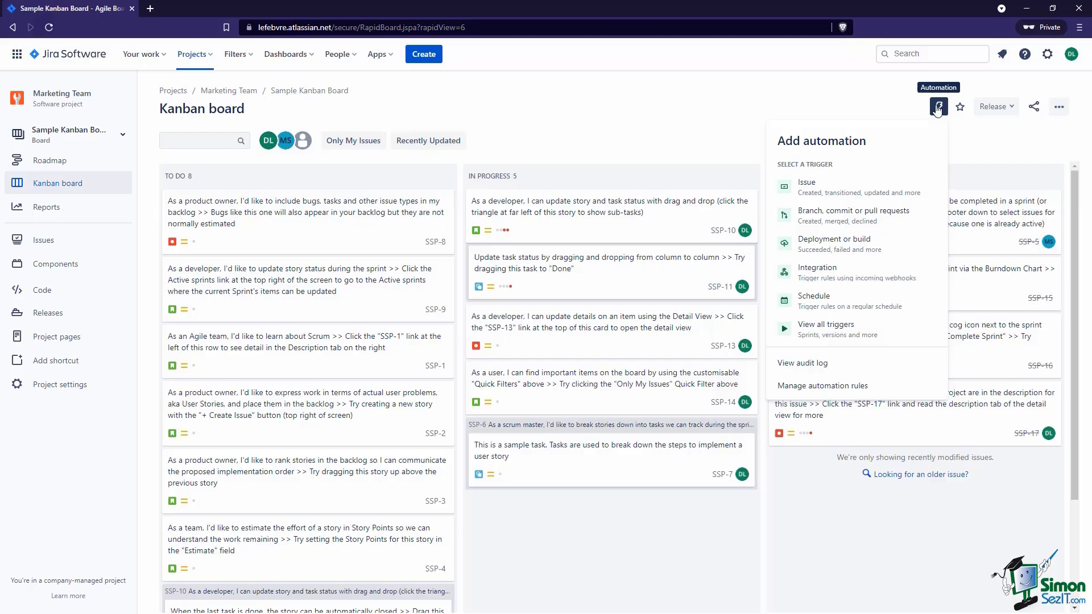
pyautogui.click(938, 108)
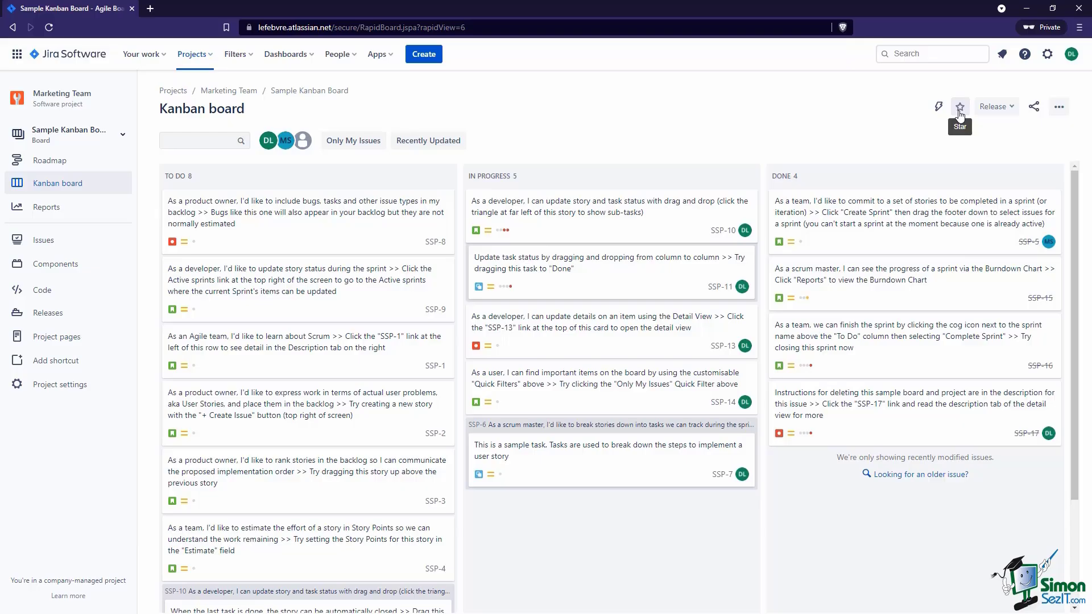
# Star the Sample Kanban Board and check where it is listed among the boards in Your work
pyautogui.click(960, 112)
pyautogui.click(142, 54)
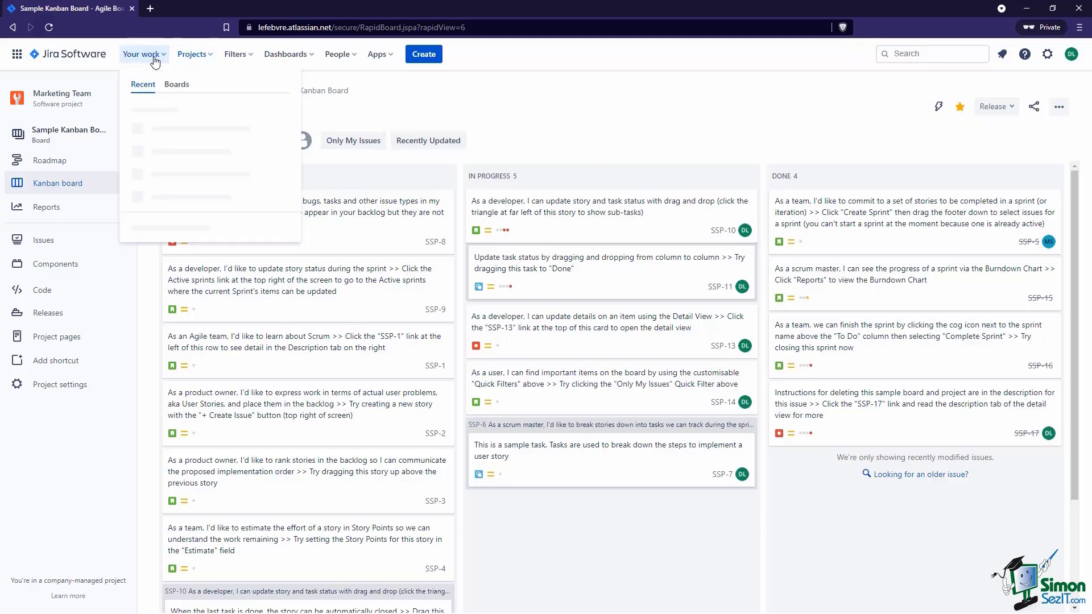
pyautogui.click(176, 85)
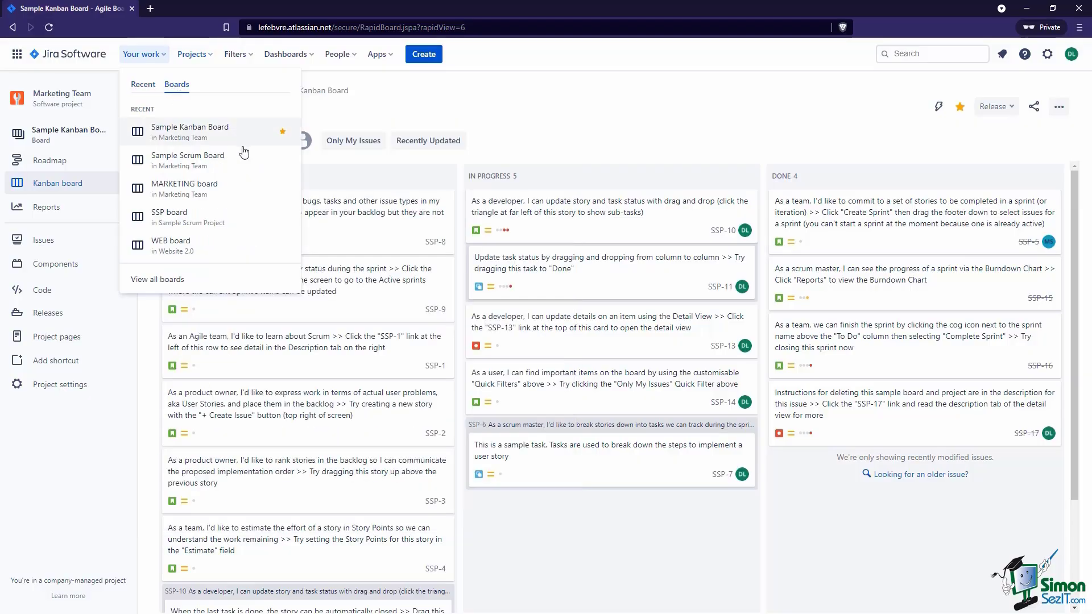
pyautogui.click(190, 140)
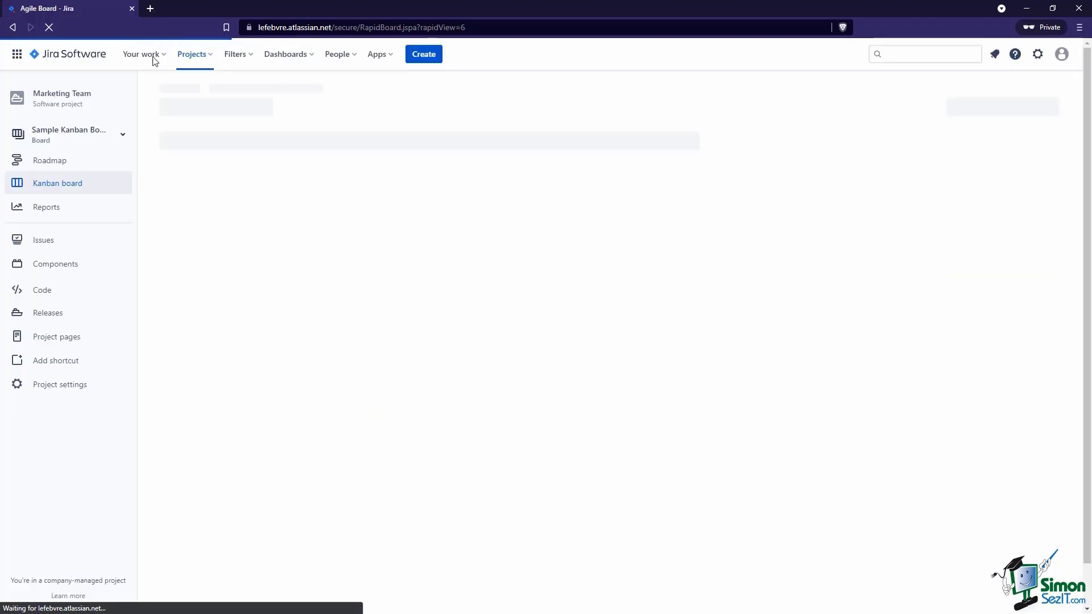
pyautogui.click(146, 54)
pyautogui.click(172, 84)
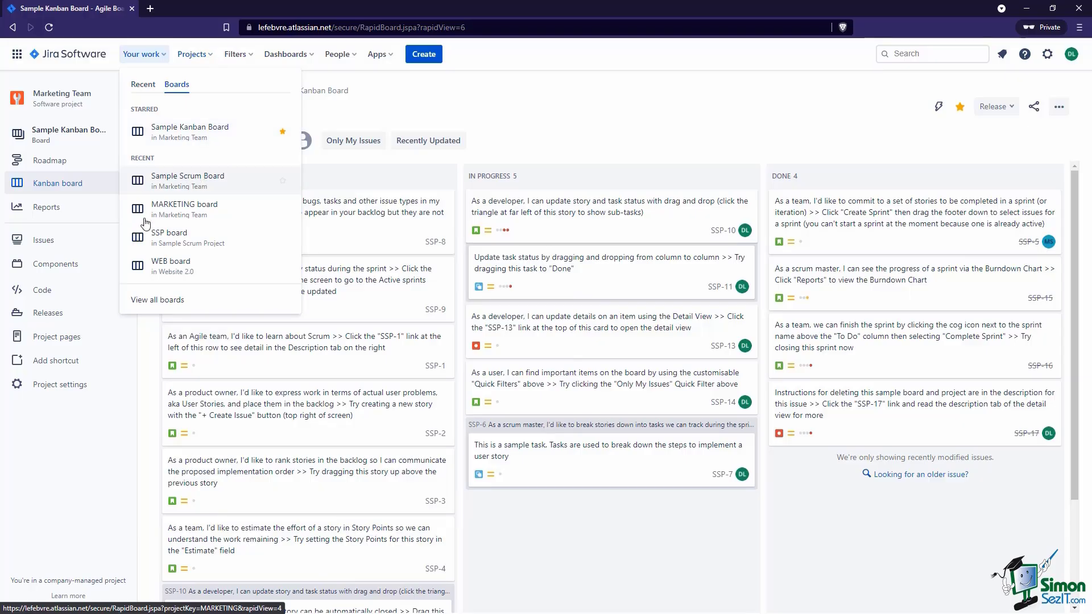
pyautogui.click(222, 264)
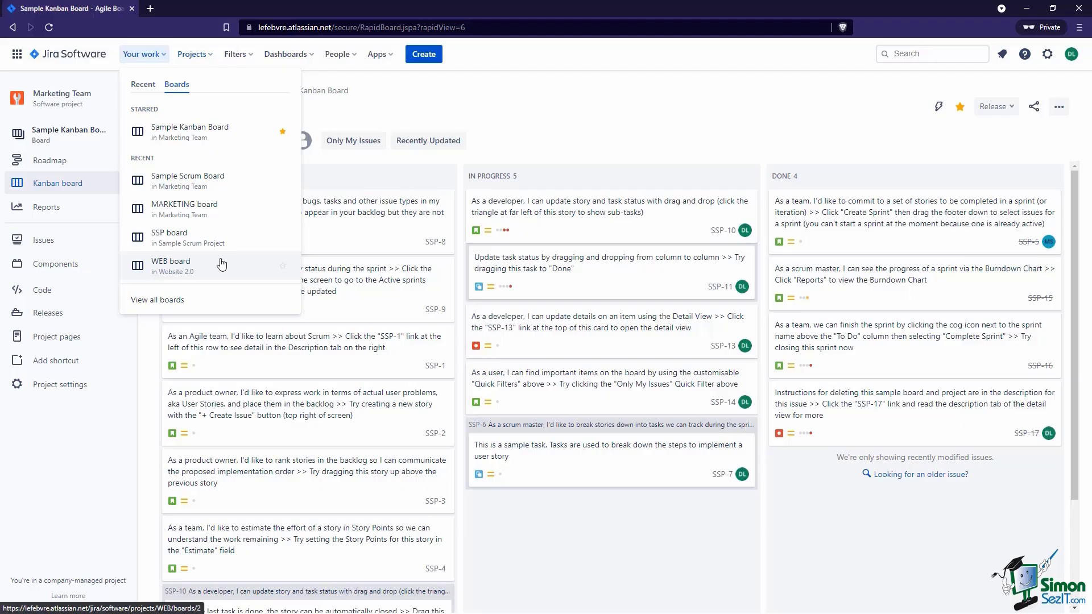
# Remove the star from Sample Kanban Board, reload the page, and reopen the board from the recent boards
pyautogui.click(282, 133)
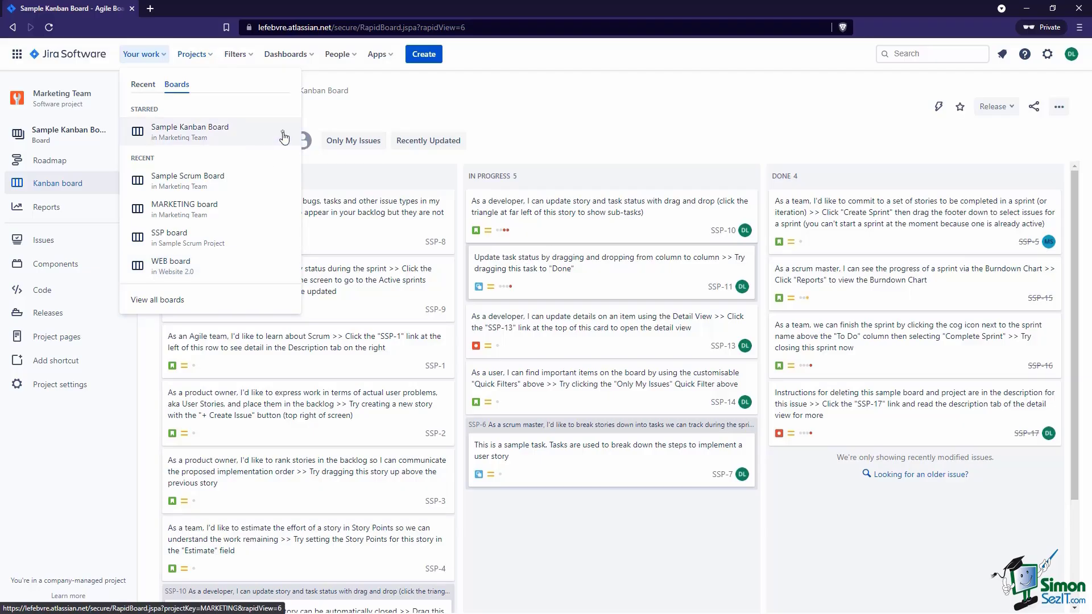
pyautogui.click(50, 28)
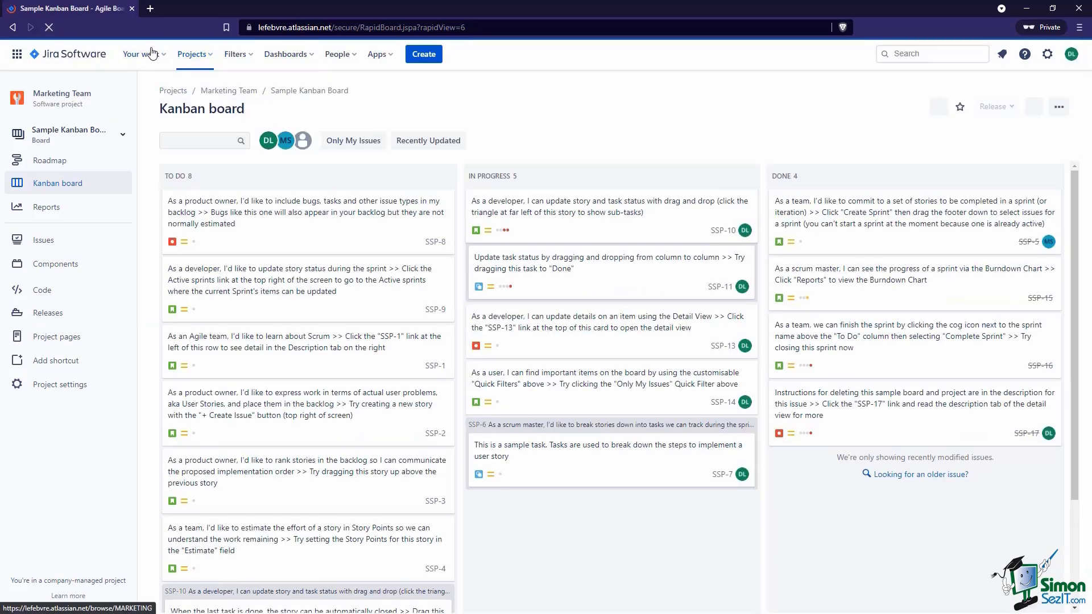
pyautogui.click(149, 54)
pyautogui.click(177, 84)
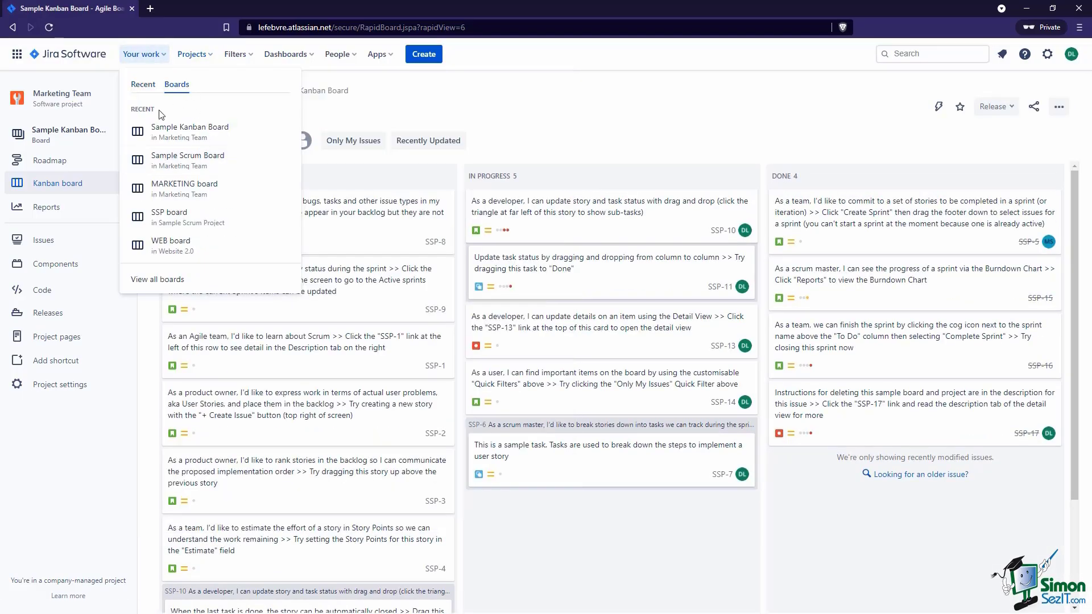
pyautogui.click(189, 128)
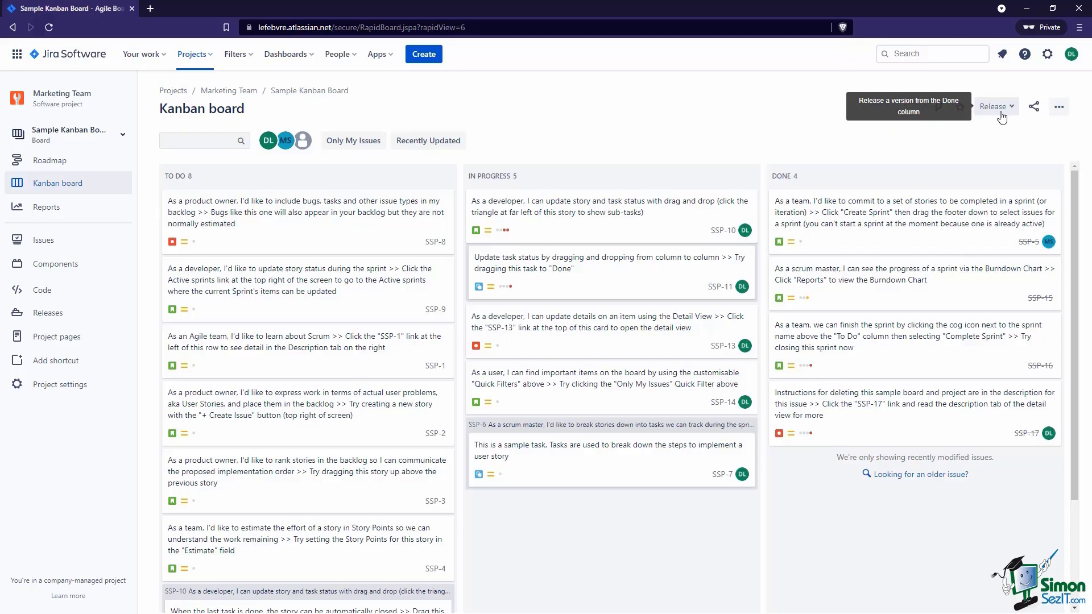
# Release the issues in the Done column as a new version and check the Marketing Team project's releases before returning to the board
pyautogui.click(1001, 114)
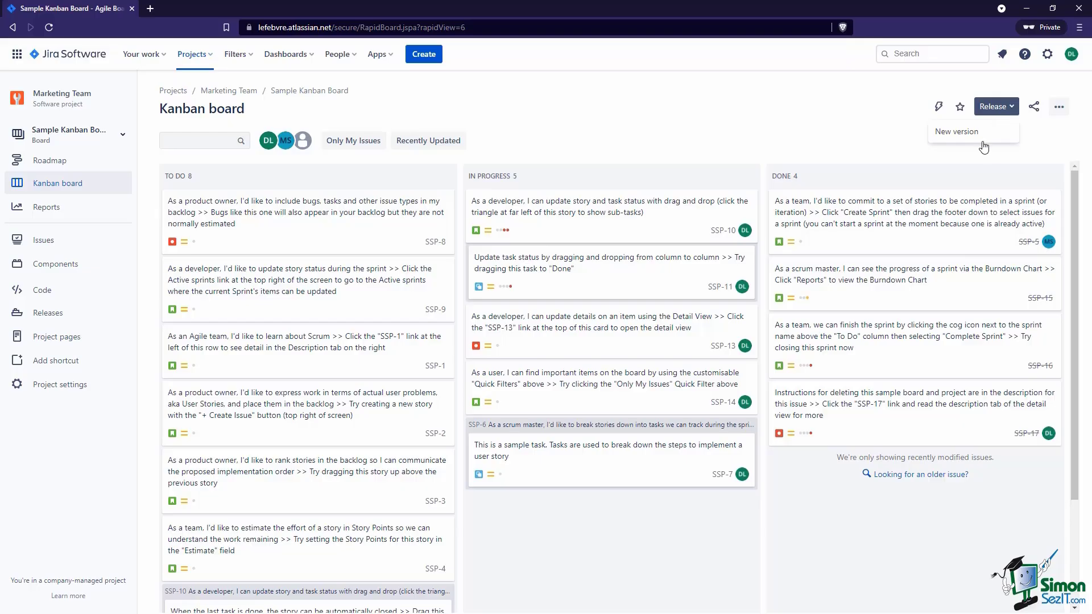
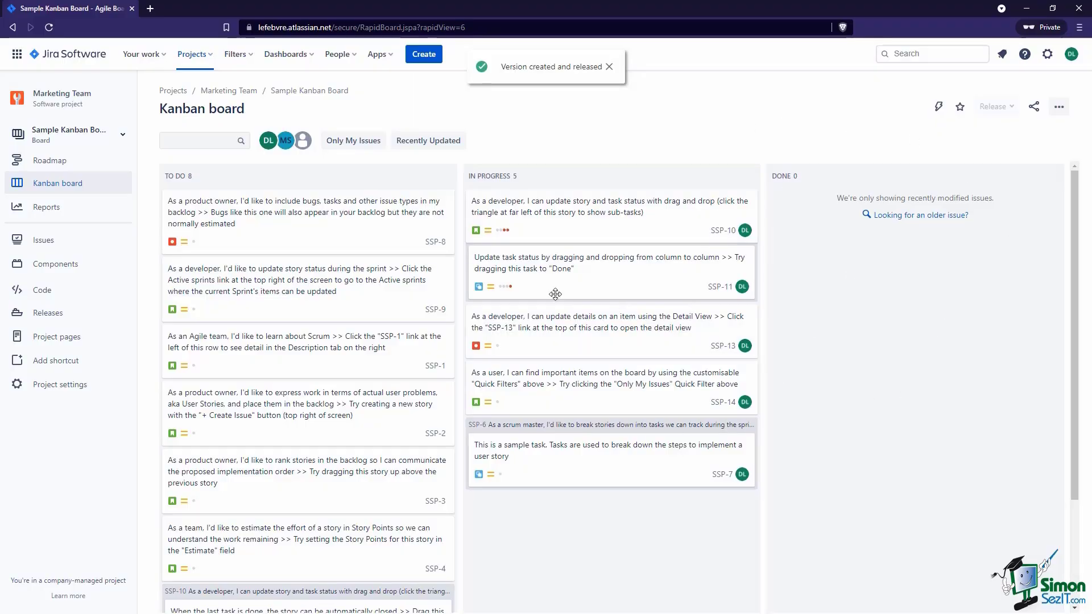
pyautogui.click(60, 320)
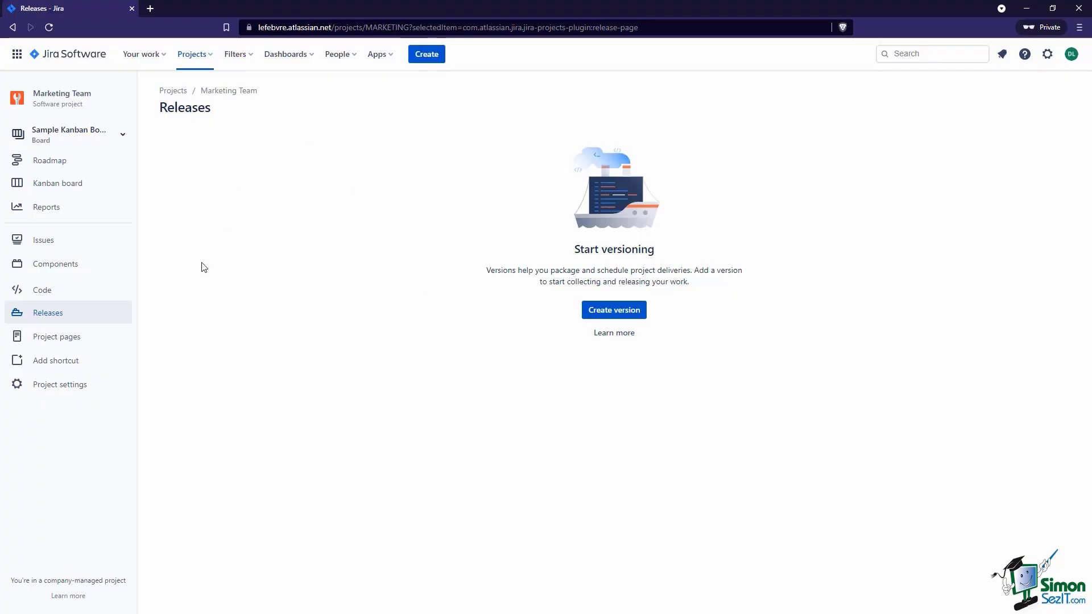
pyautogui.click(77, 185)
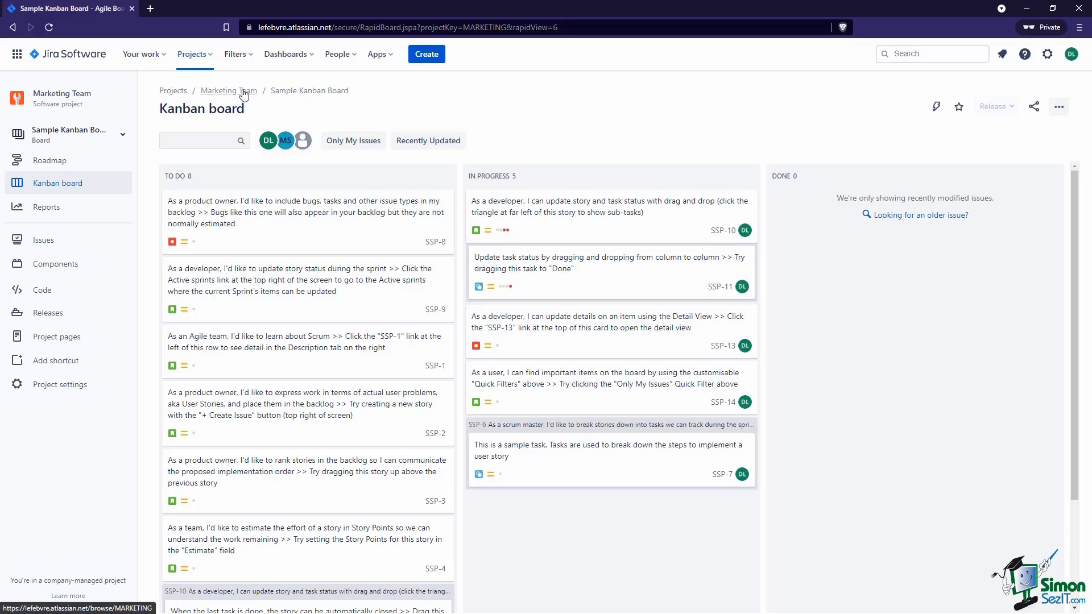
# Examine Version 2.0 in the Sample Scrum Project's releases, and return to the Marketing Team project's Kanban board
pyautogui.click(191, 54)
pyautogui.click(256, 181)
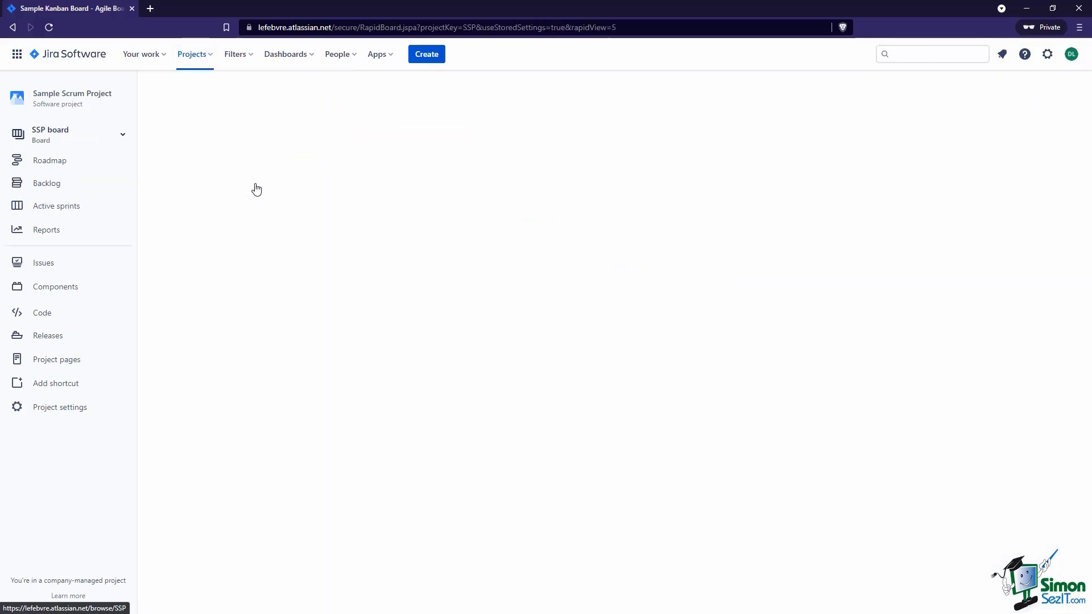
pyautogui.click(84, 337)
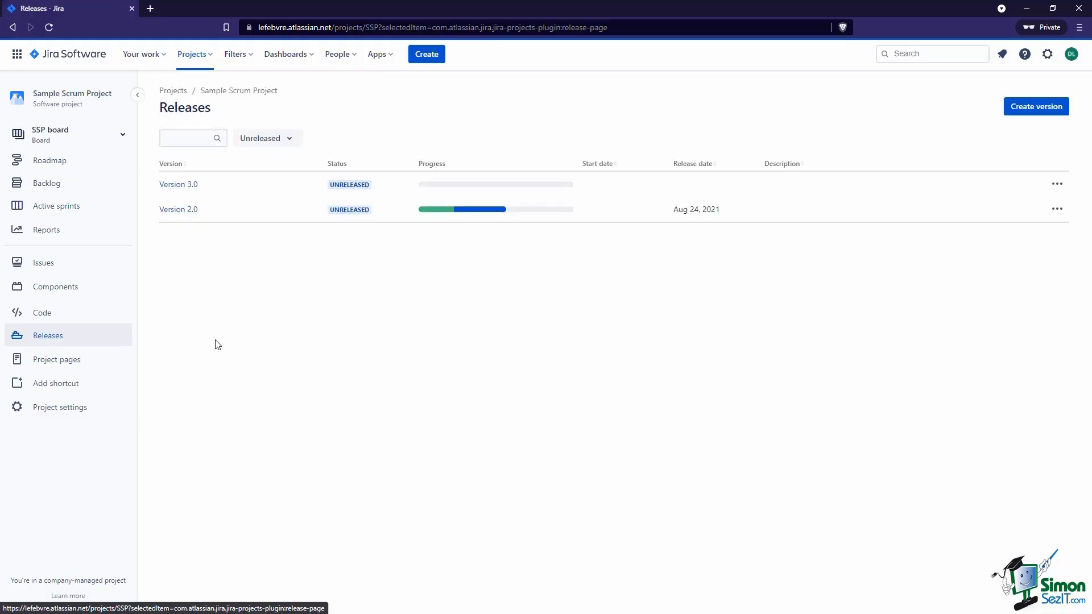
pyautogui.click(191, 213)
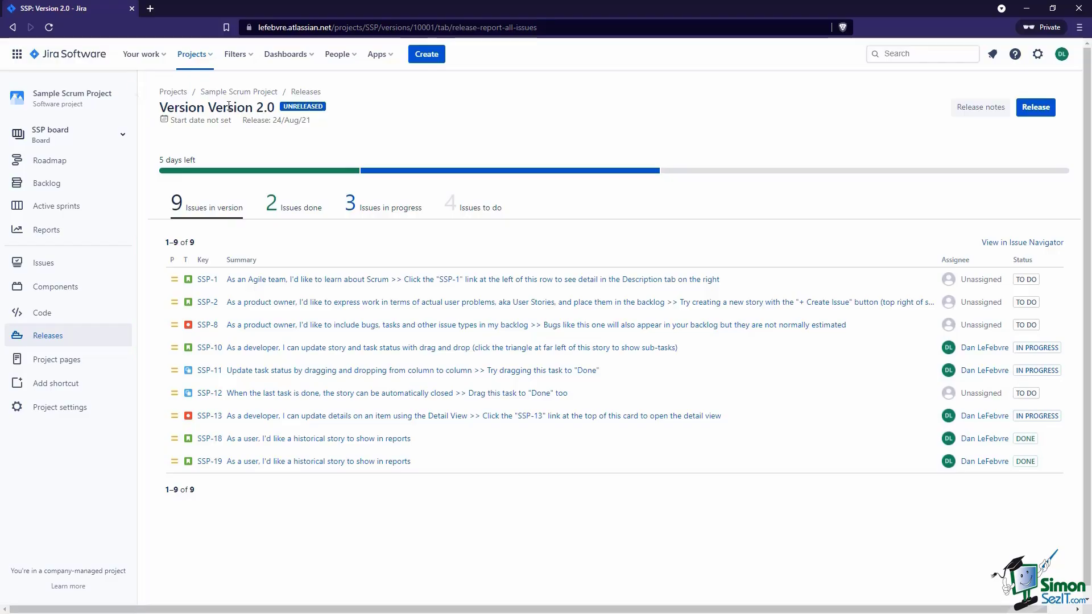
pyautogui.click(205, 66)
pyautogui.click(243, 179)
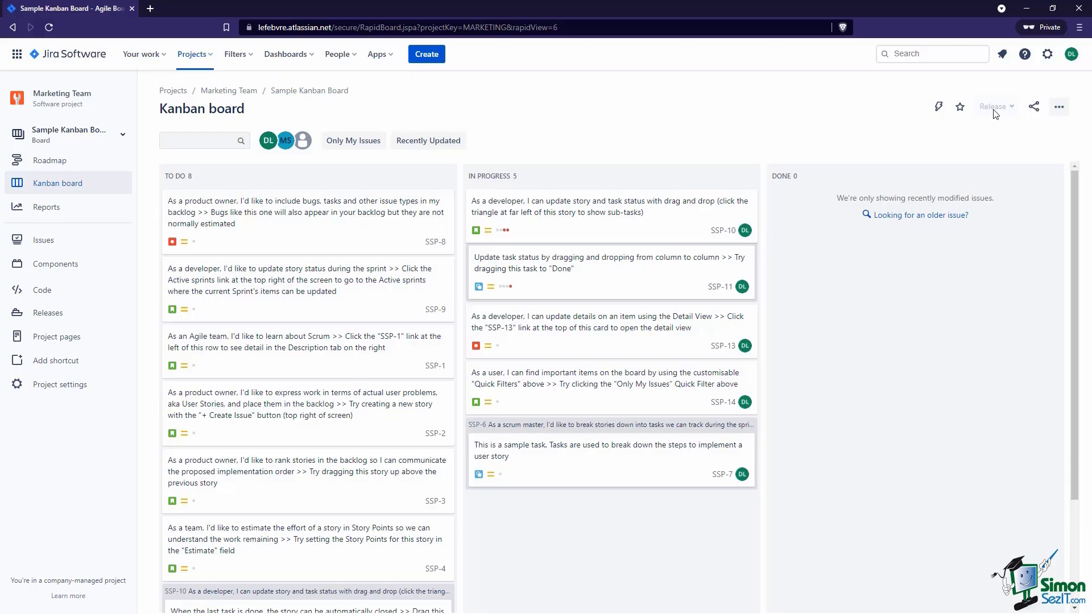
# View the Kanban board's sharing options and its additional board actions, closing both without making changes
pyautogui.click(1033, 108)
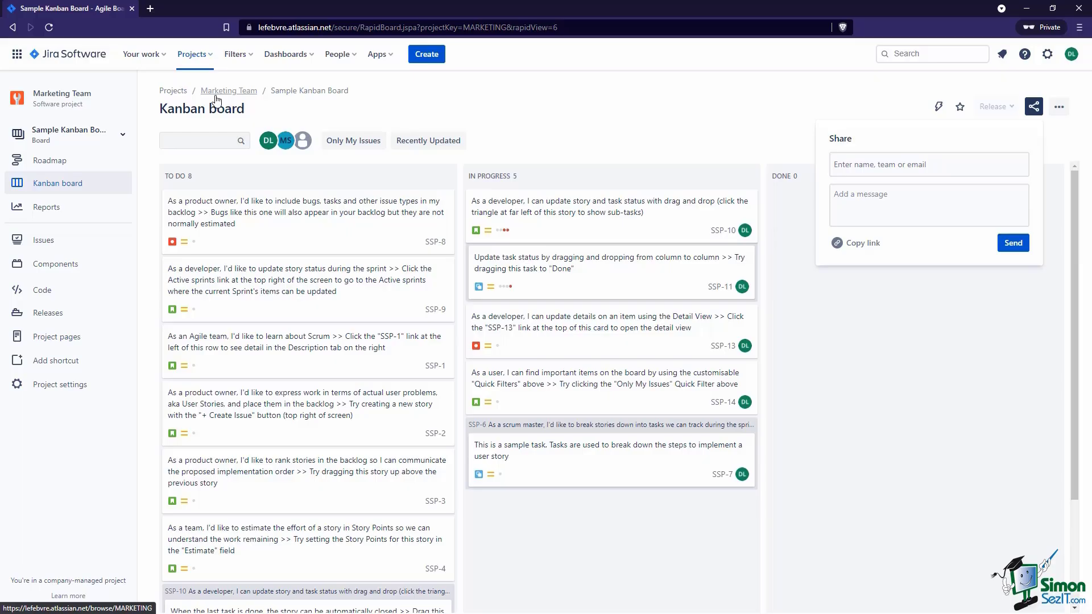
pyautogui.click(627, 119)
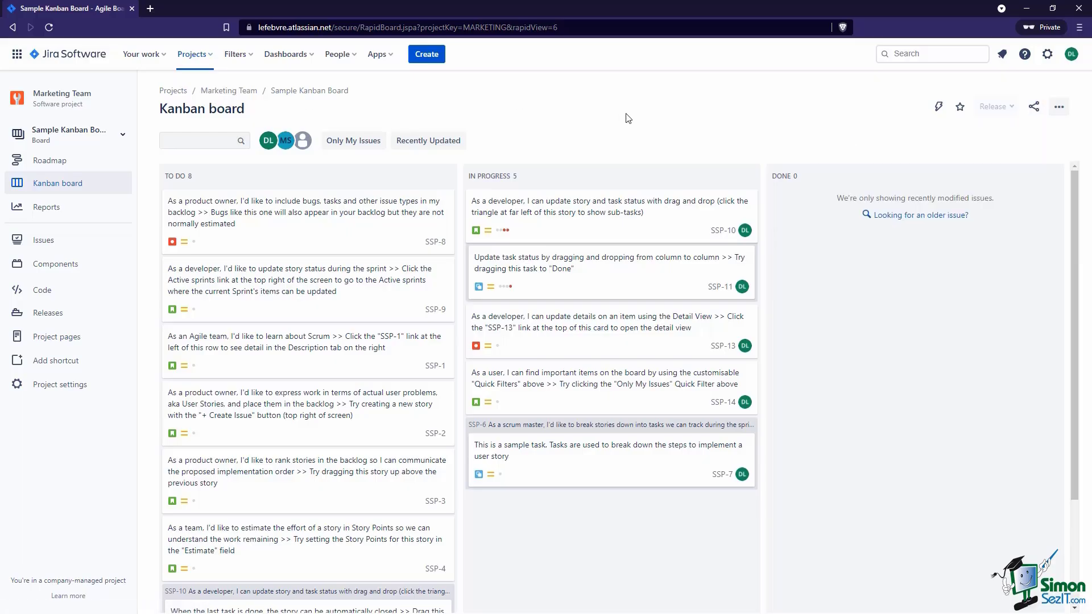
pyautogui.click(1059, 108)
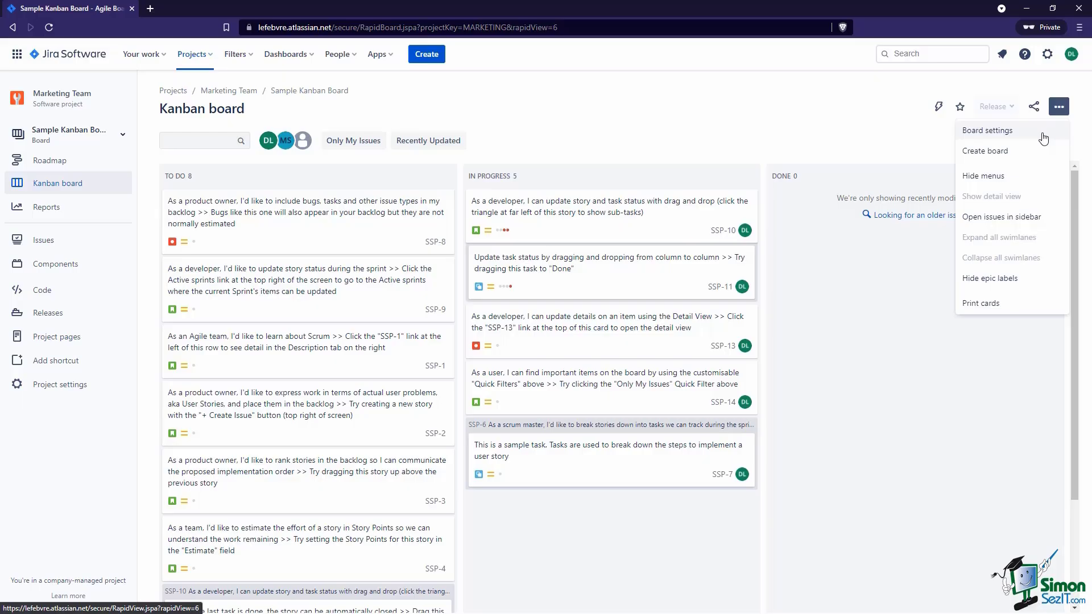
pyautogui.click(1057, 112)
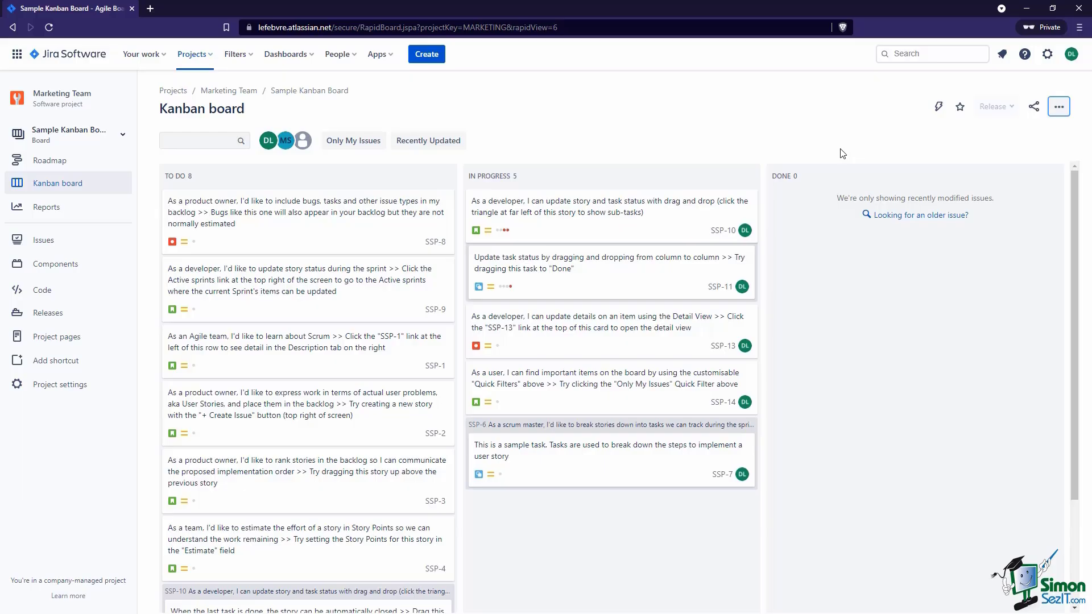
# Open the Marketing Team project's releases
pyautogui.click(48, 312)
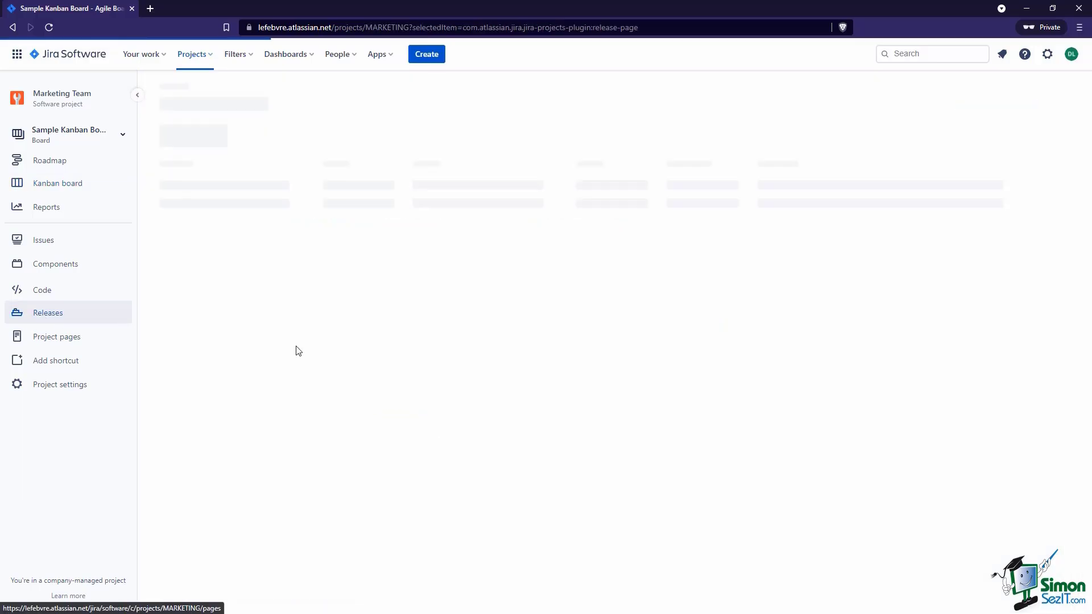